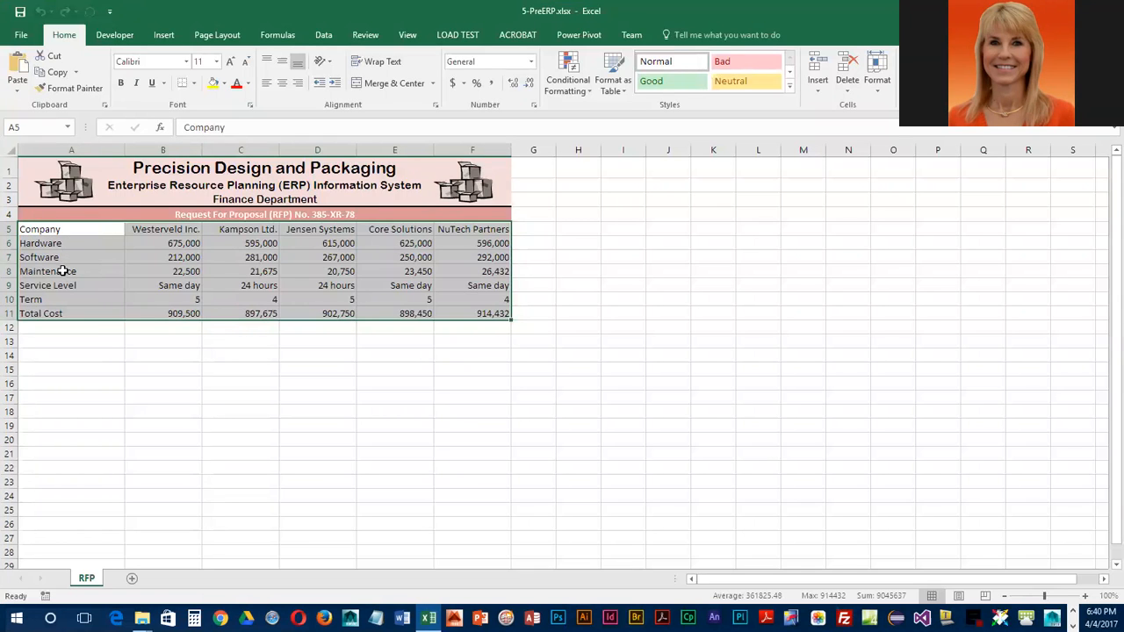
- Copy the vendor comparison table A5:F11 and paste it transposed starting at cell A13
click(61, 270)
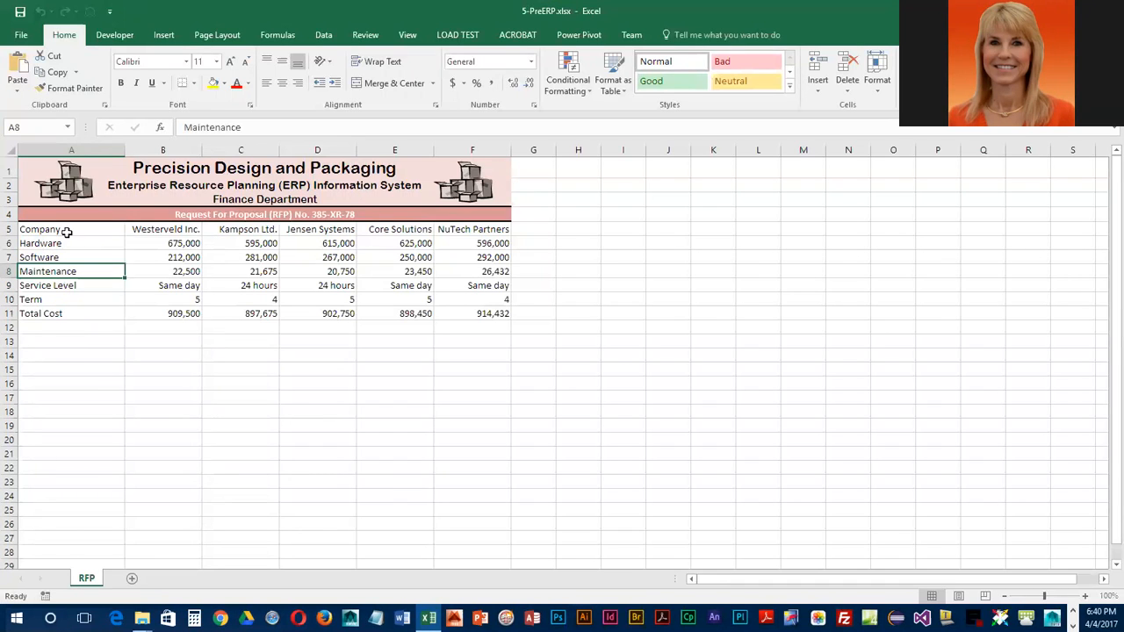
drag(66, 227, 472, 312)
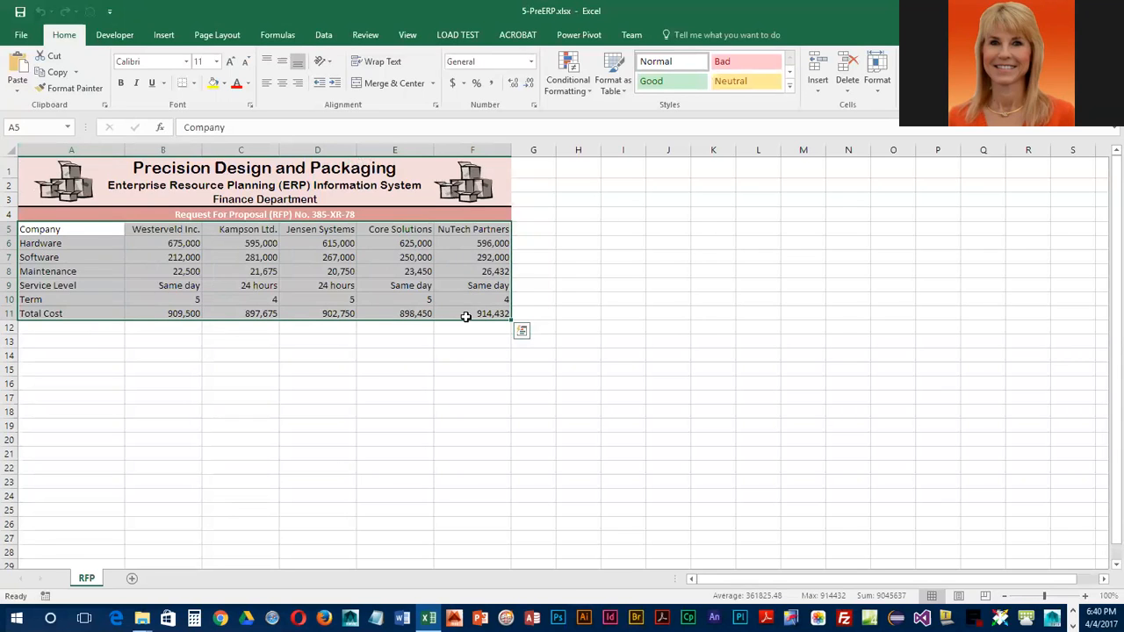
click(51, 72)
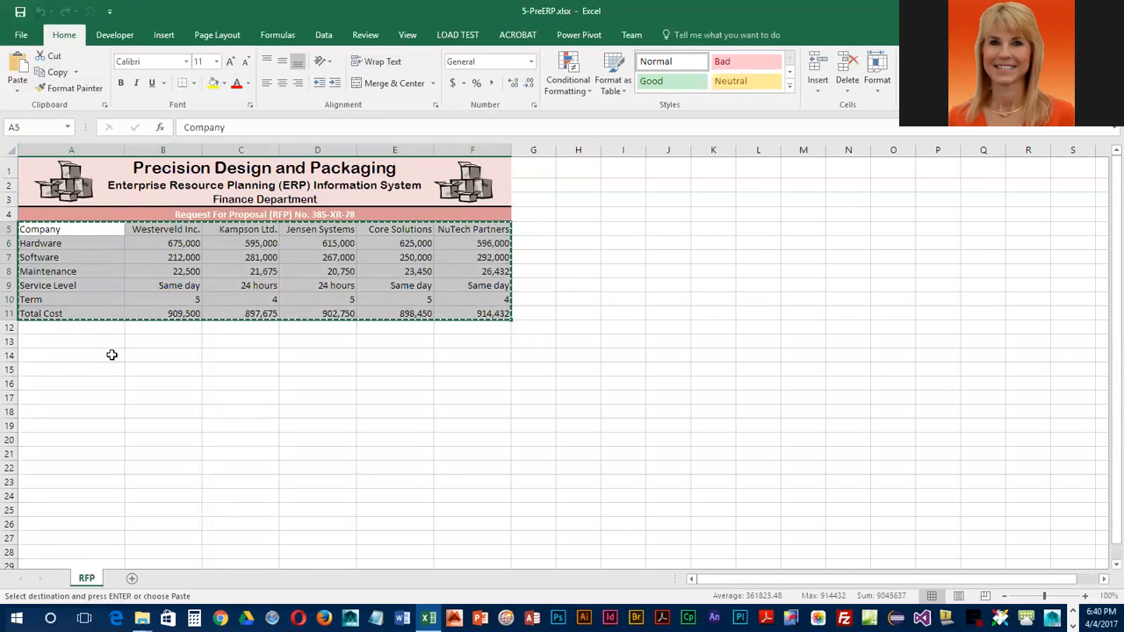
click(37, 342)
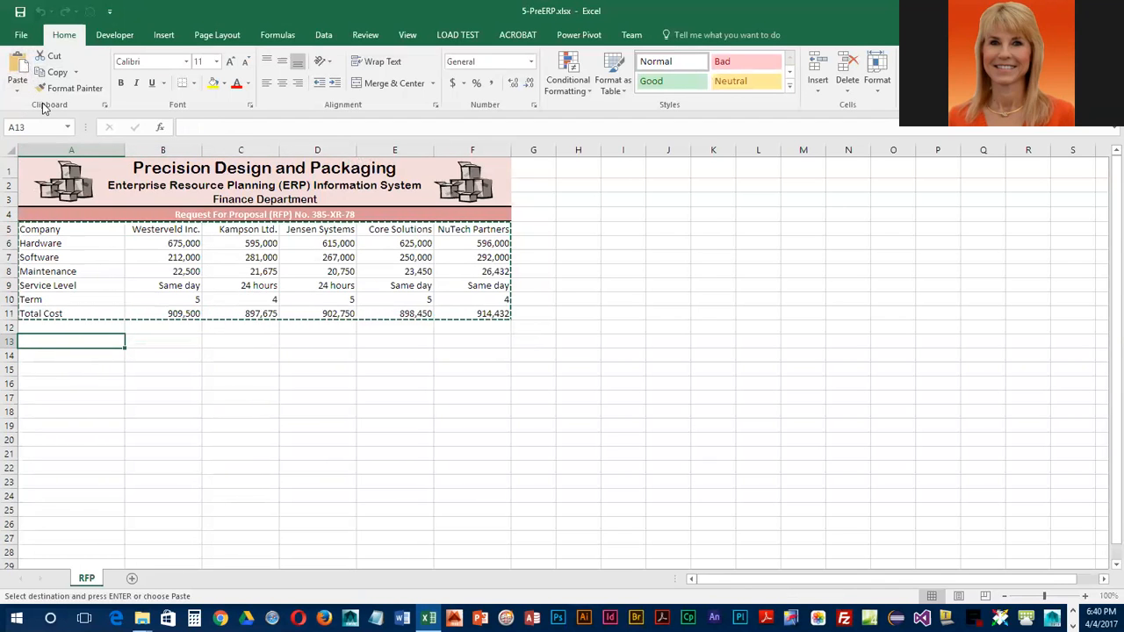
click(17, 91)
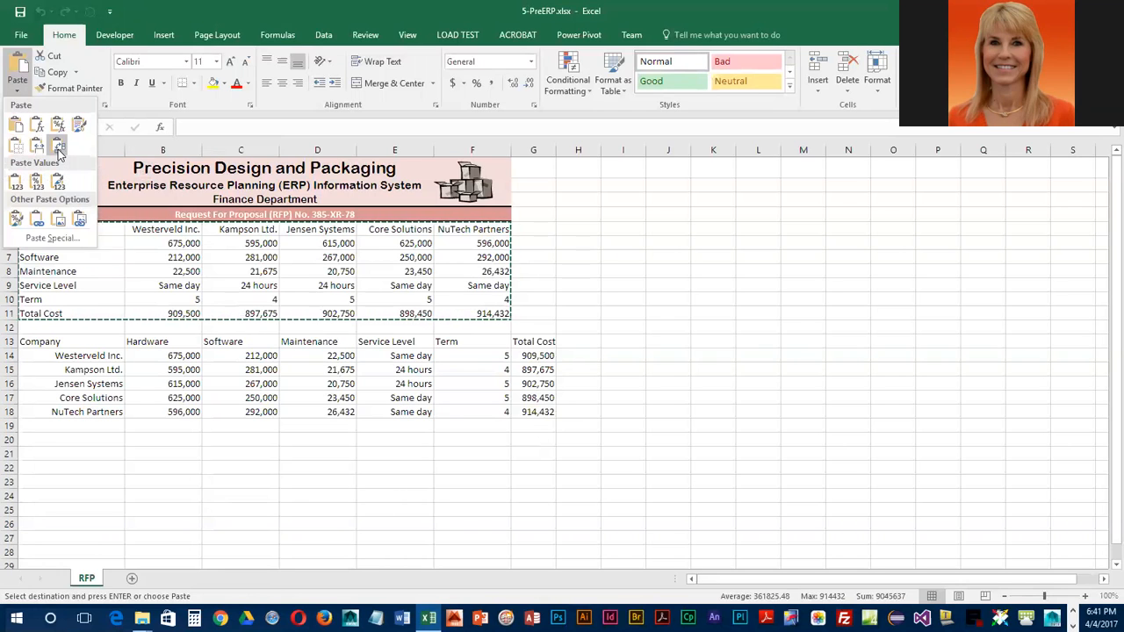
click(58, 149)
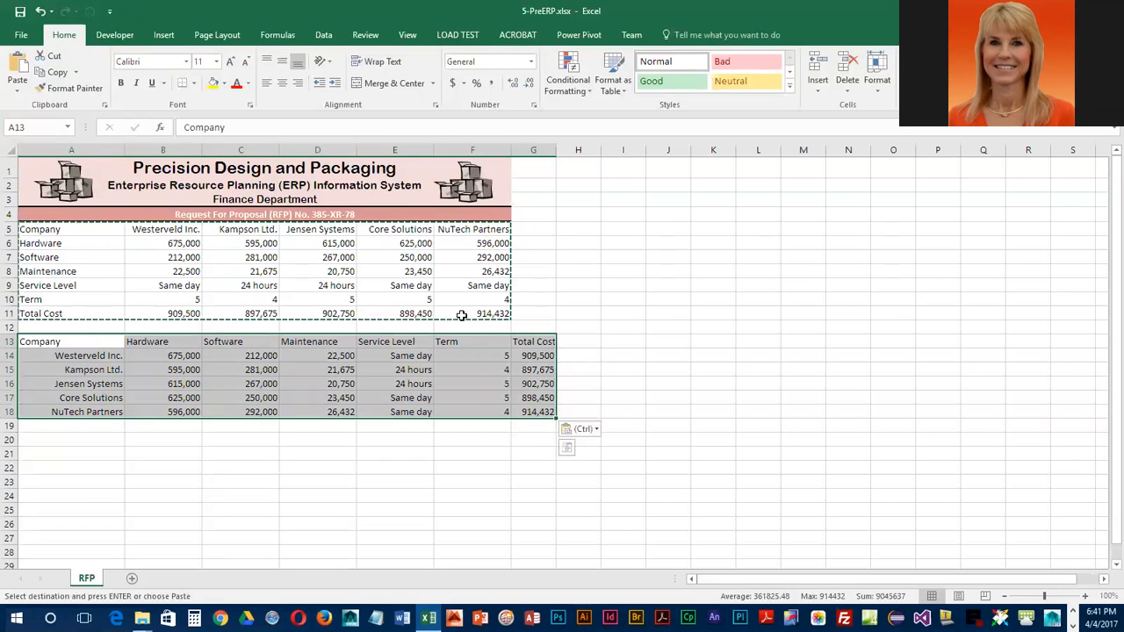
key(Escape)
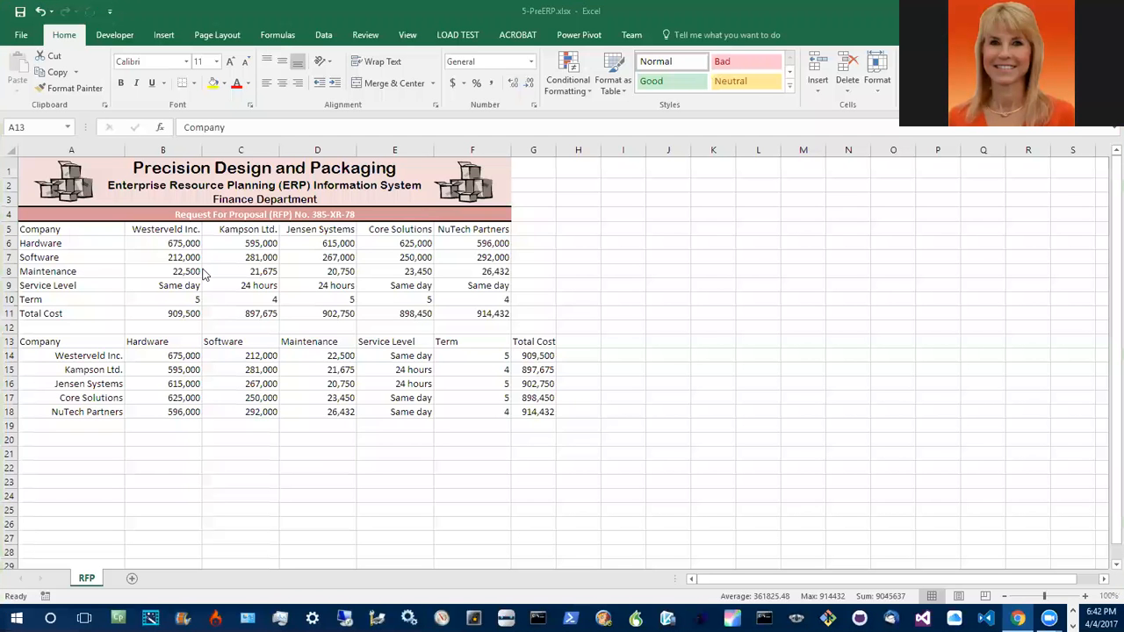
- Delete rows 5 through 12, which contain the original vendor table and the blank row below it
drag(9, 229, 8, 324)
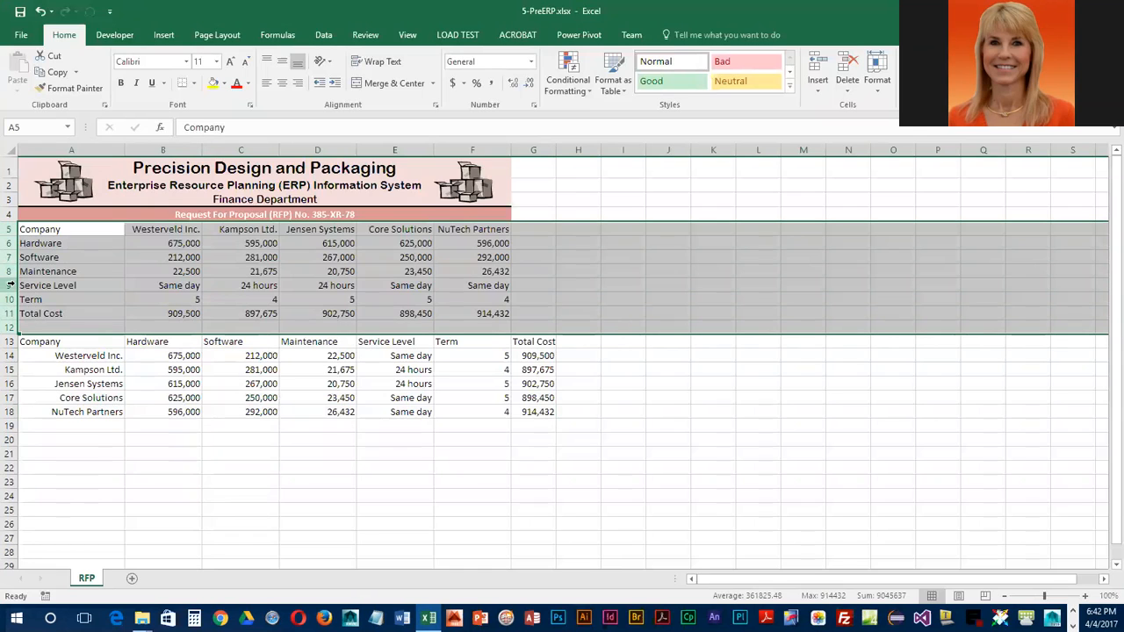
right_click(10, 285)
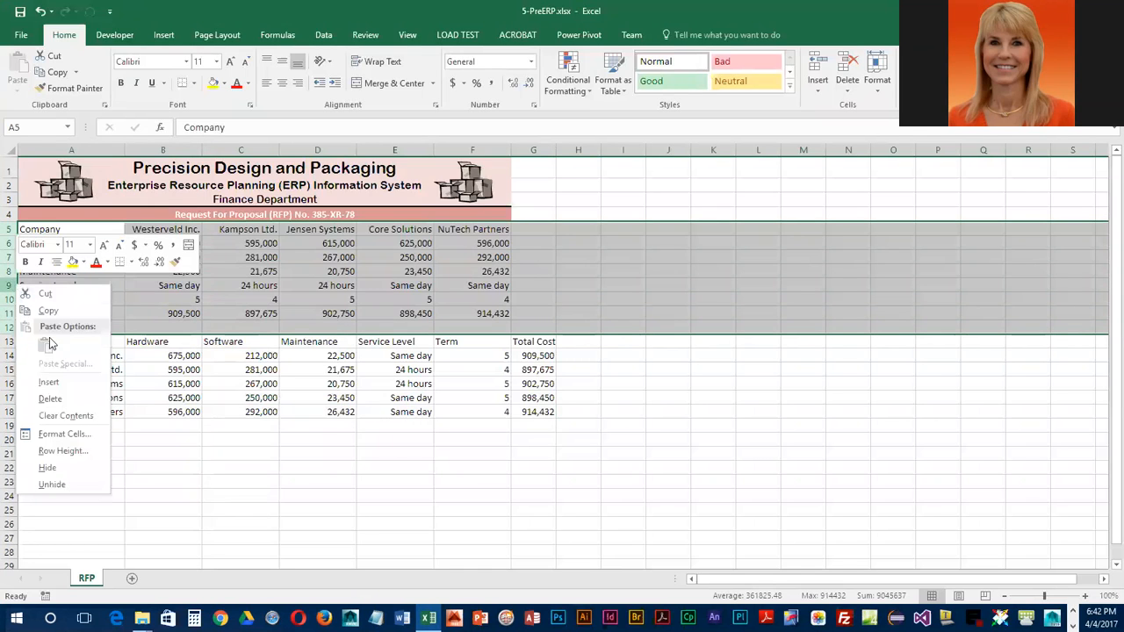
click(50, 399)
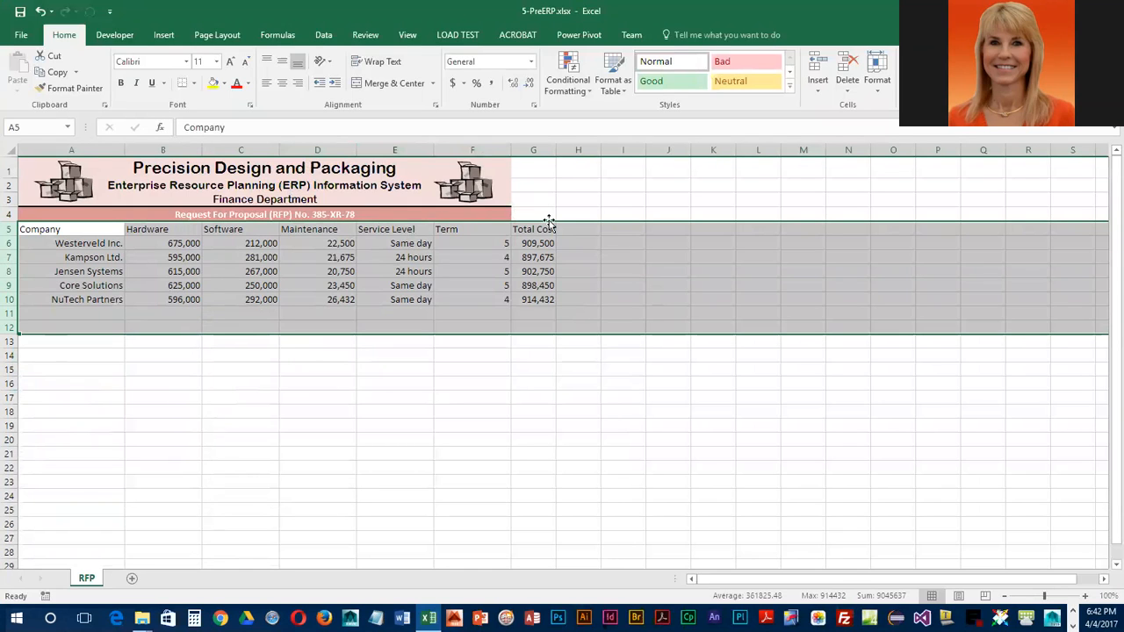
- Re-merge and center the Precision Design and Packaging title in row 1 across columns A to G
click(48, 168)
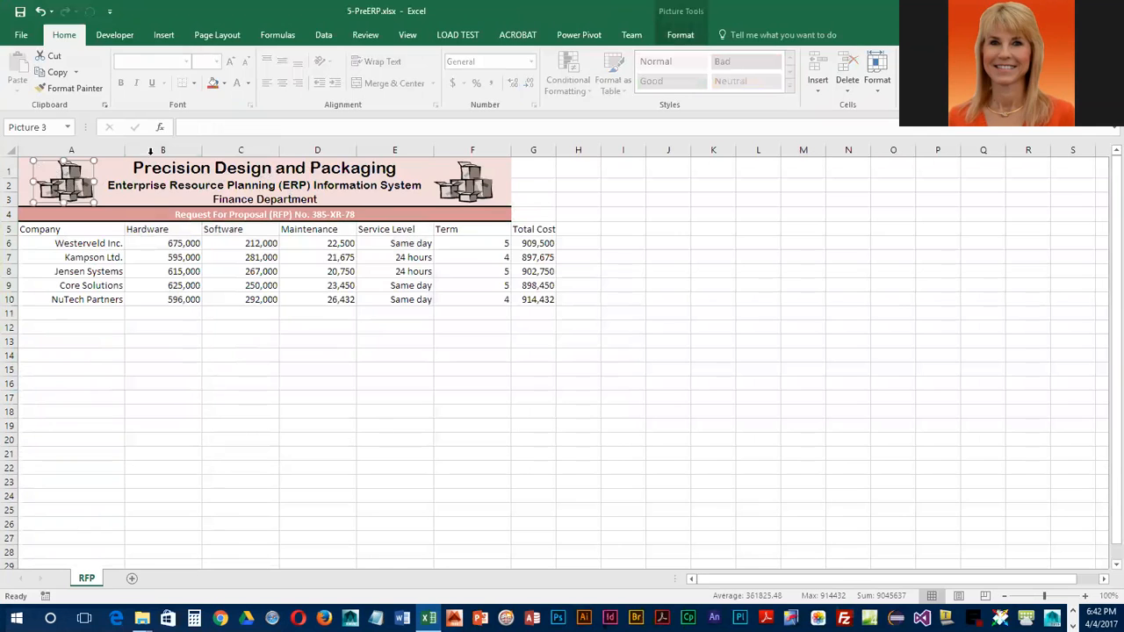
click(23, 165)
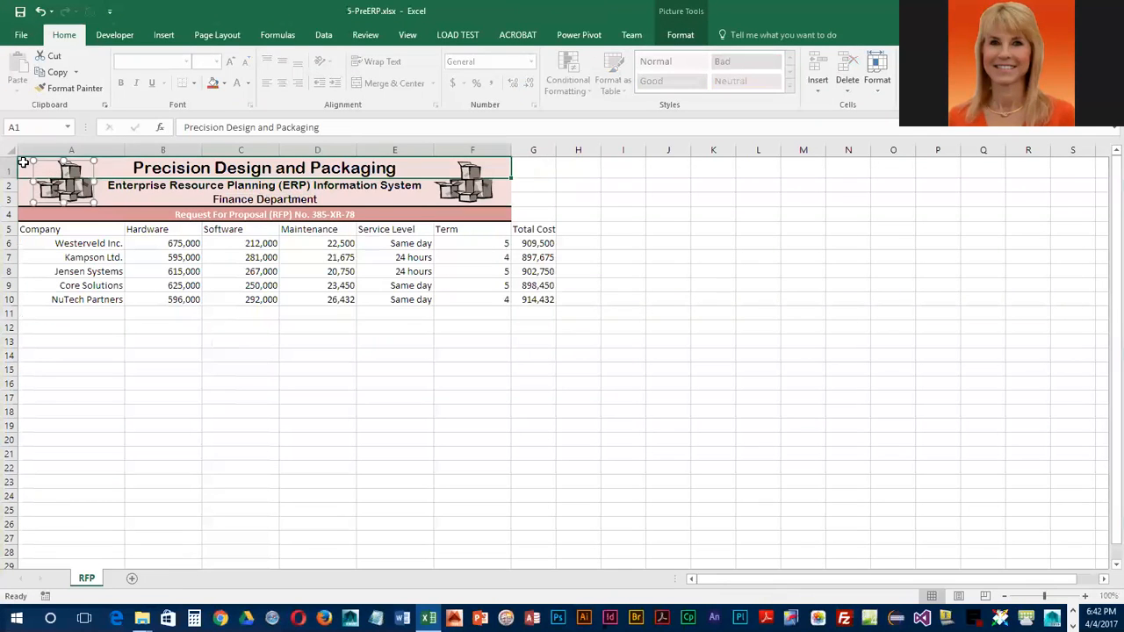
drag(126, 168, 533, 163)
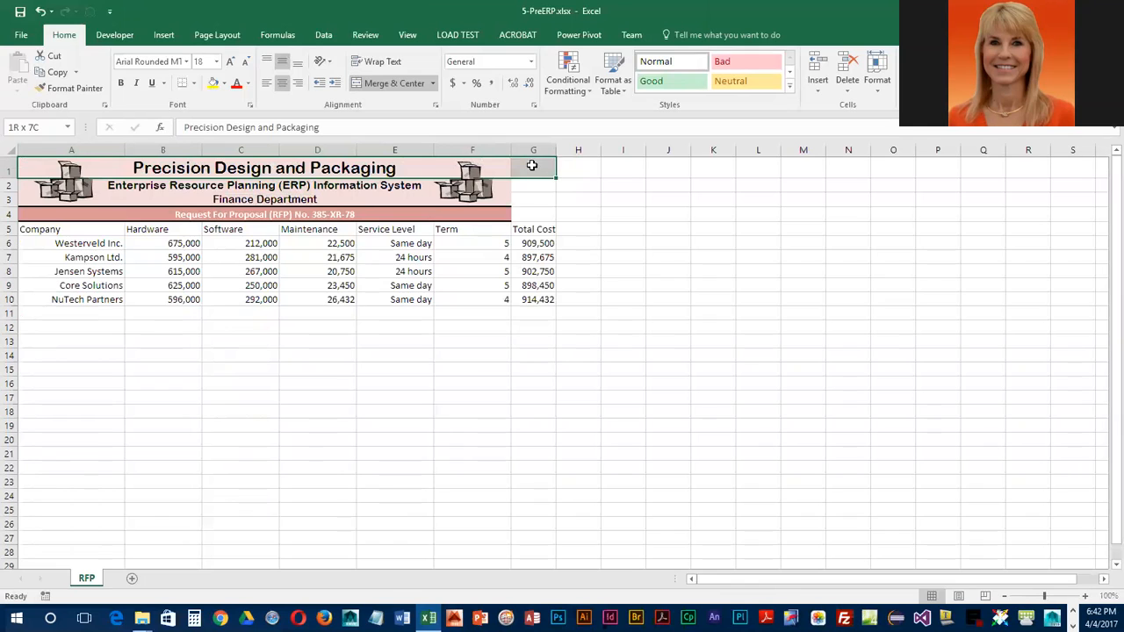
click(391, 86)
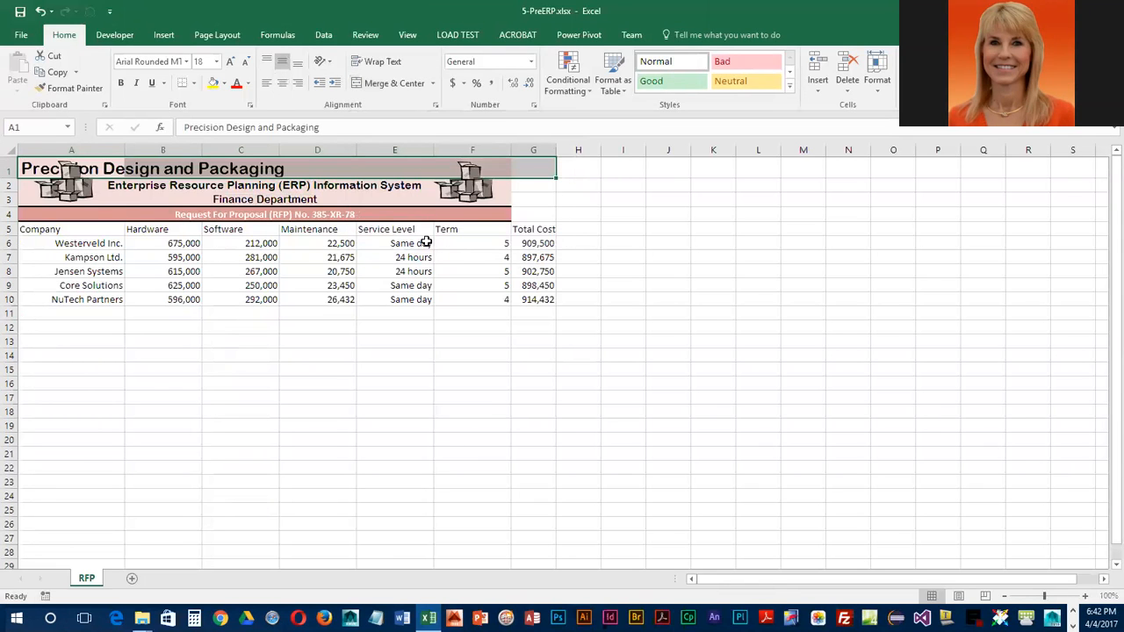
click(393, 86)
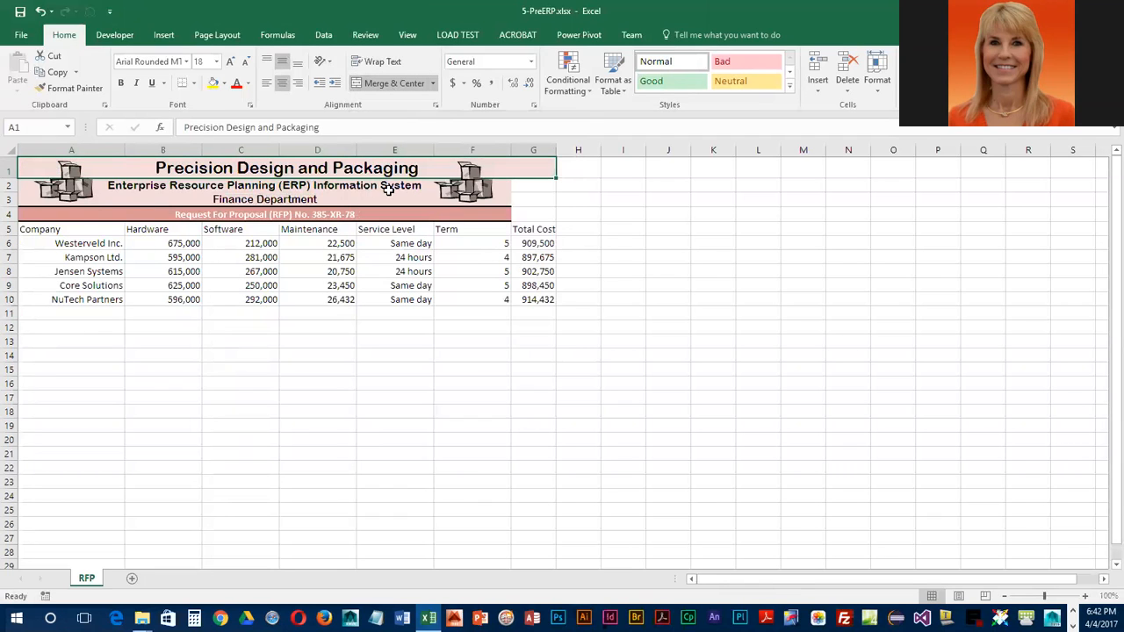
- Re-merge and center the heading lines in rows 2, 3 and 4 individually across columns A to G
drag(111, 187, 519, 184)
click(371, 84)
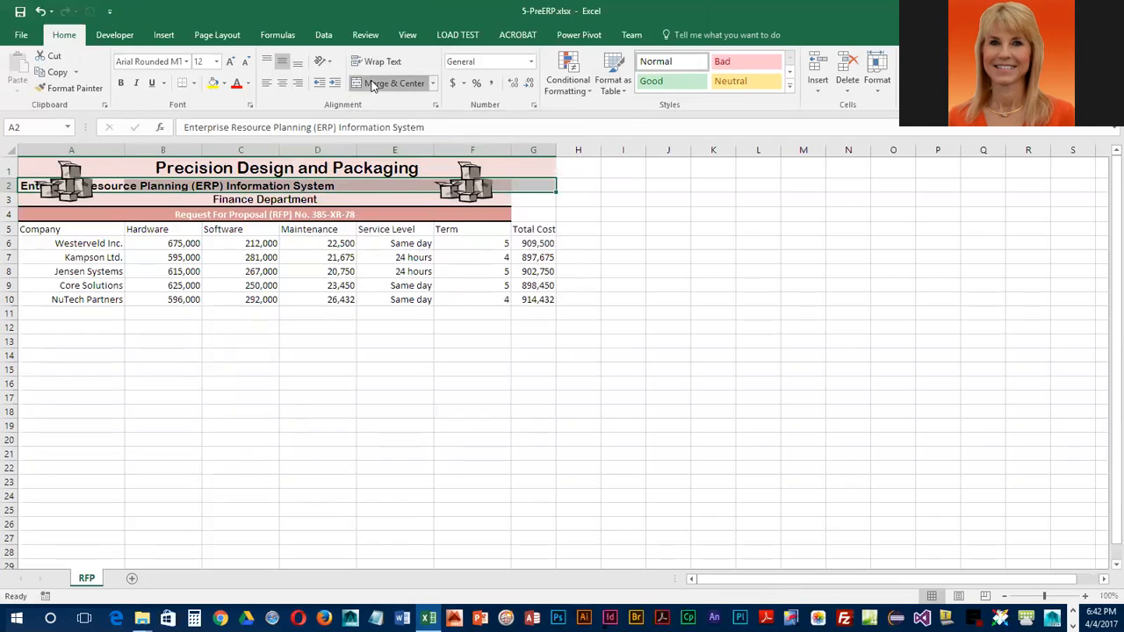
click(371, 85)
click(217, 201)
drag(217, 200, 535, 198)
click(393, 83)
drag(90, 215, 533, 218)
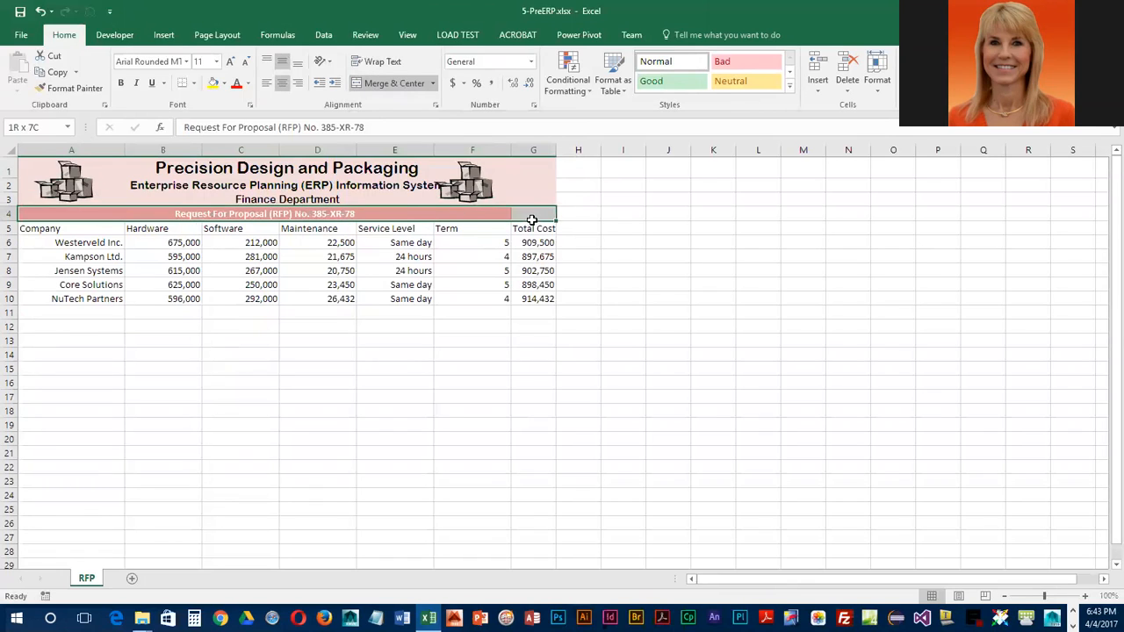
click(407, 84)
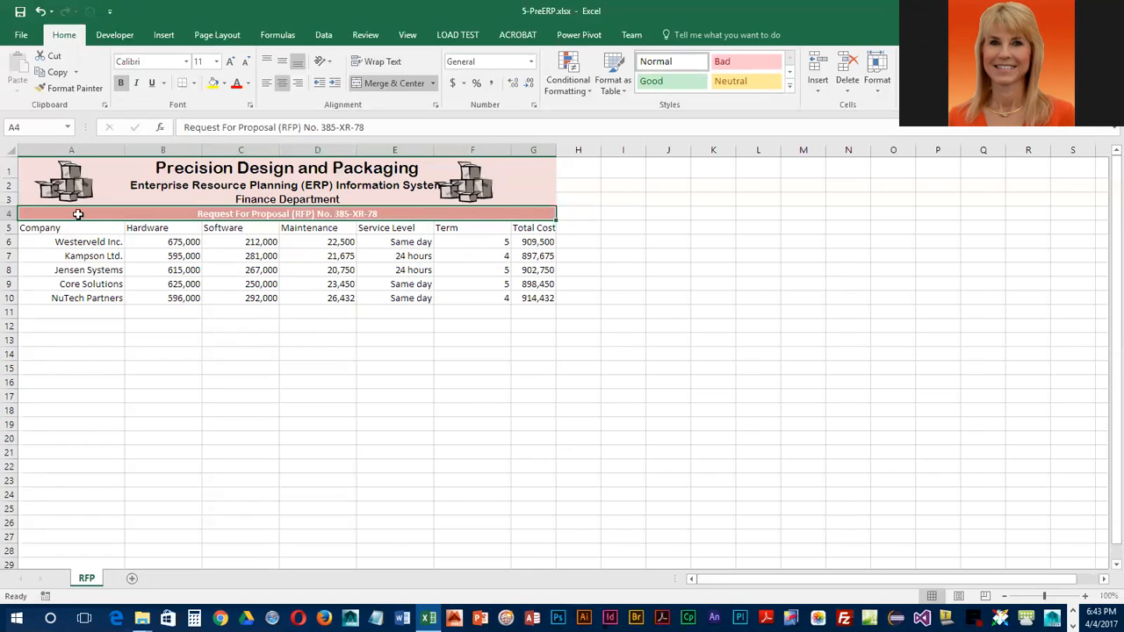
- Apply a thick bottom border to the Finance Department row and to the Request For Proposal row
click(20, 201)
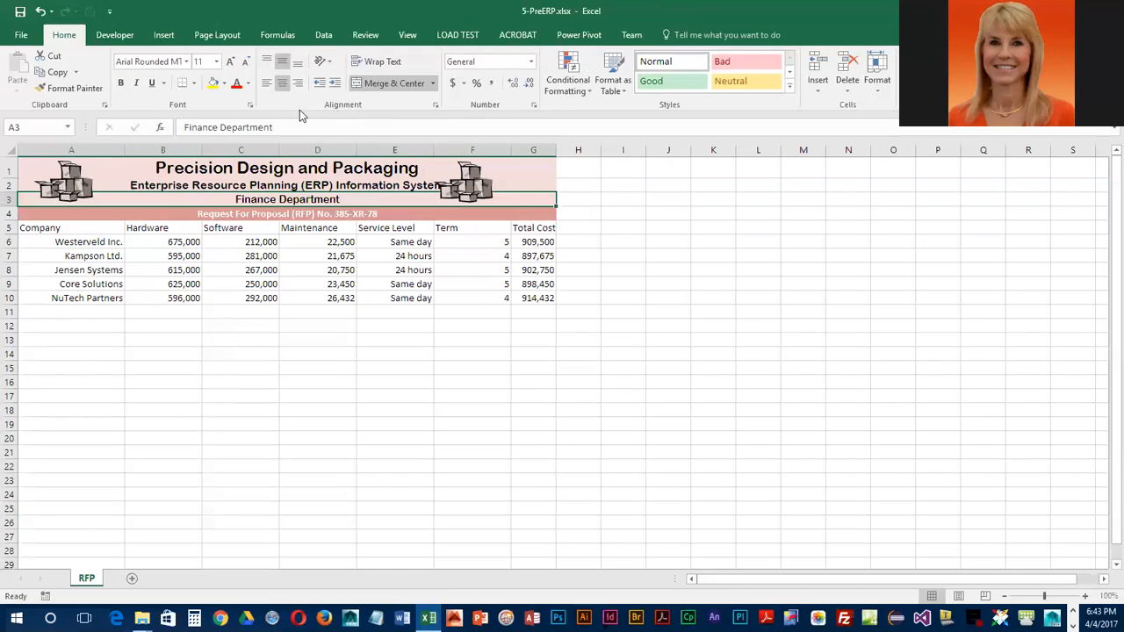
click(194, 83)
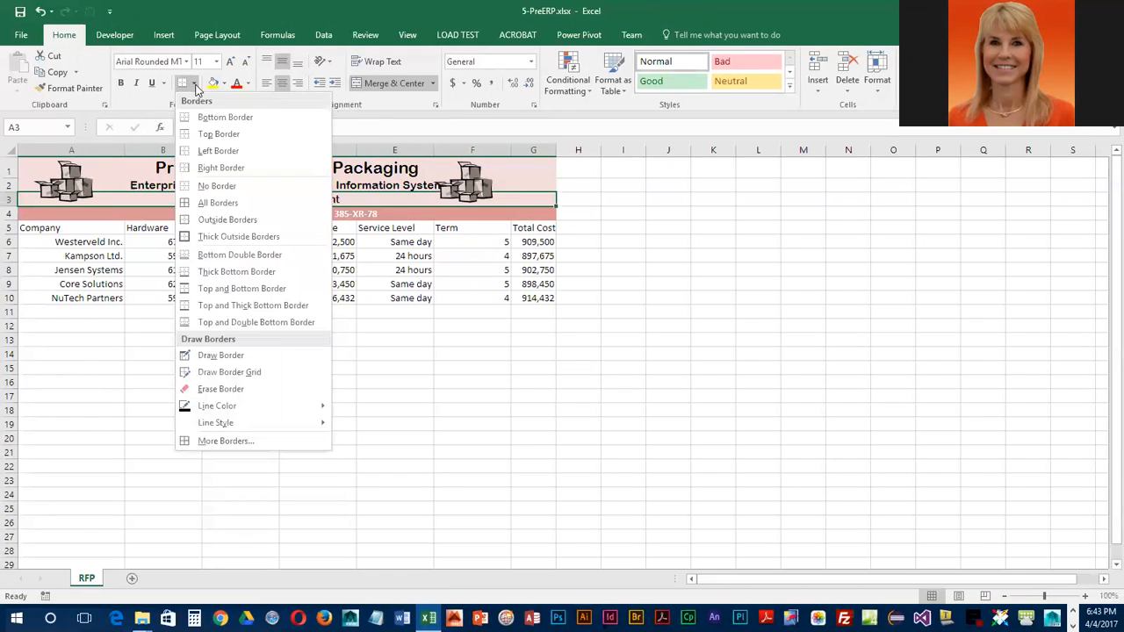
click(246, 186)
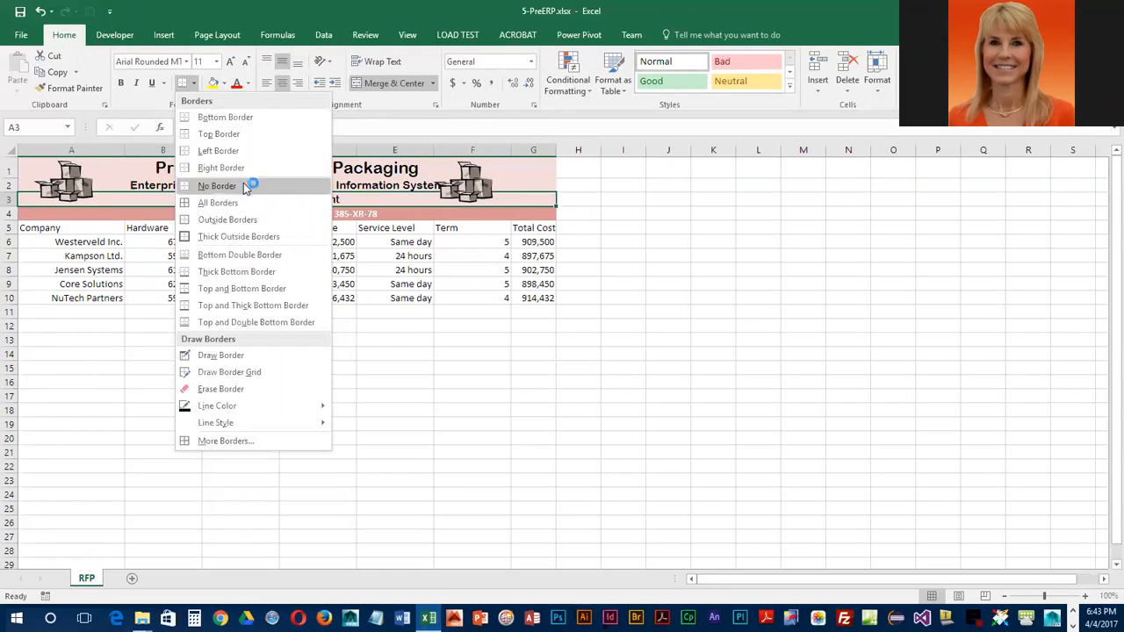
click(265, 271)
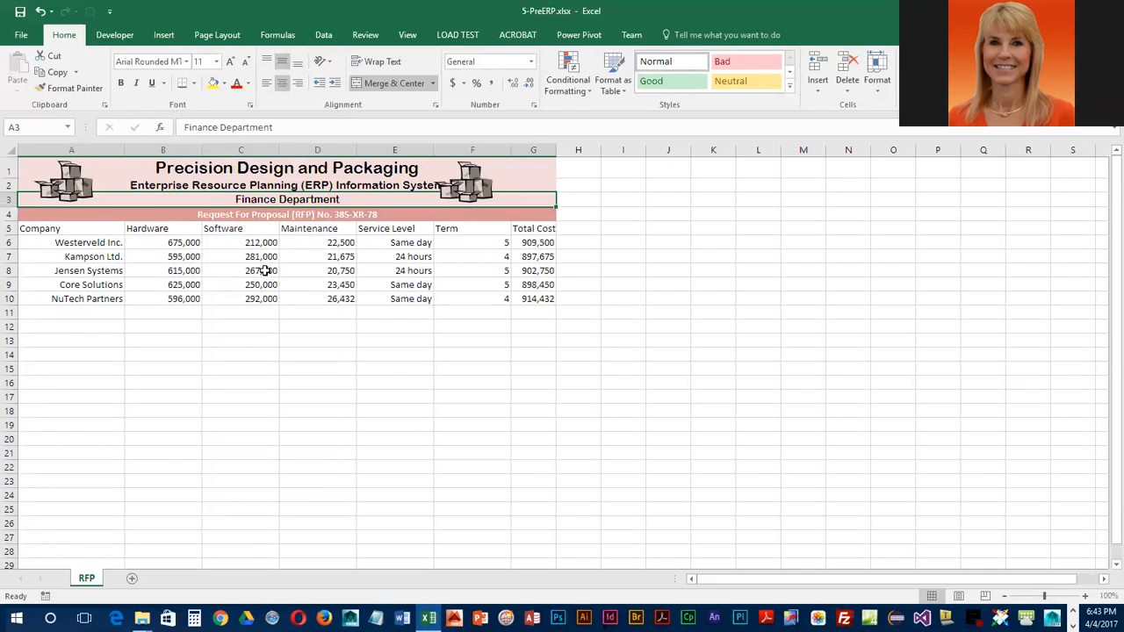
click(149, 214)
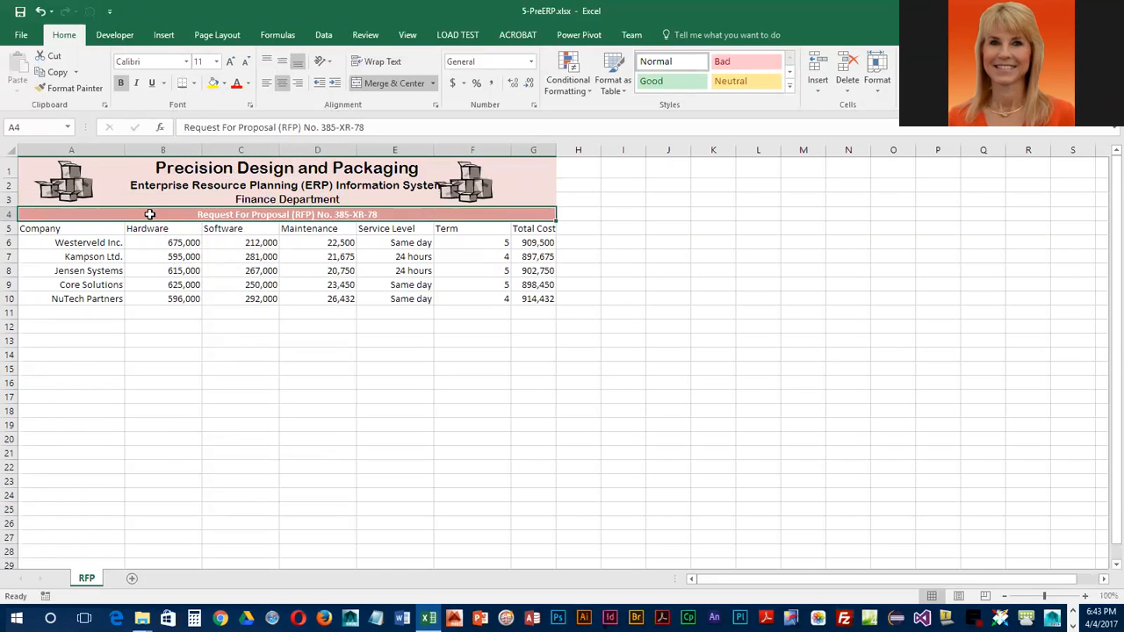
click(182, 87)
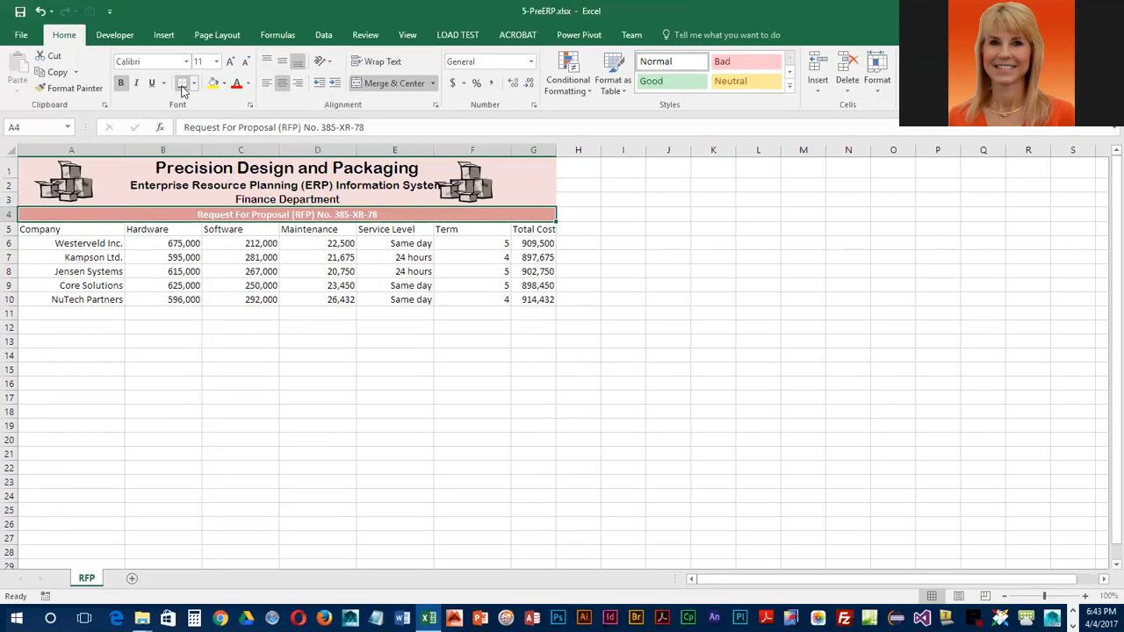
- Make the column headings in A5:G5 bold and center them
click(52, 231)
drag(222, 228, 533, 230)
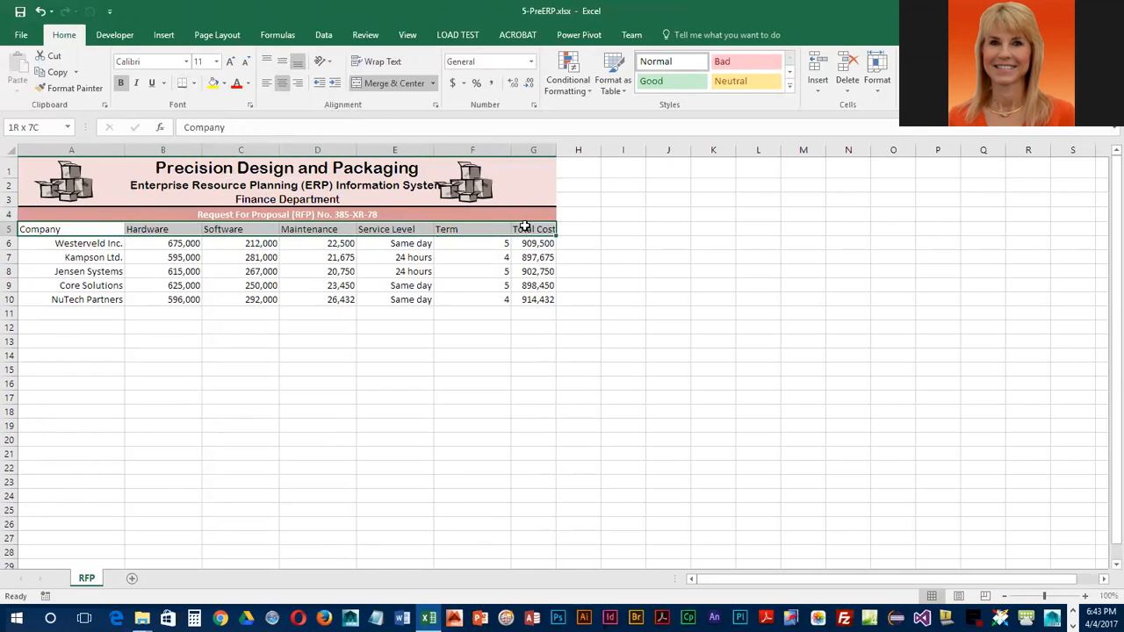
click(123, 91)
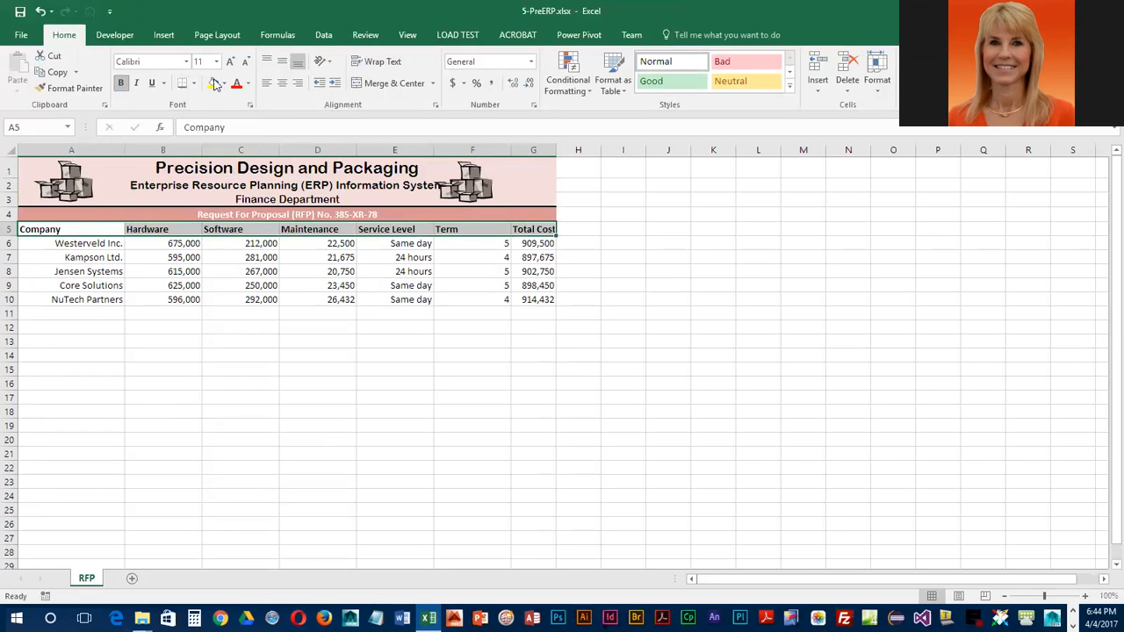
click(283, 83)
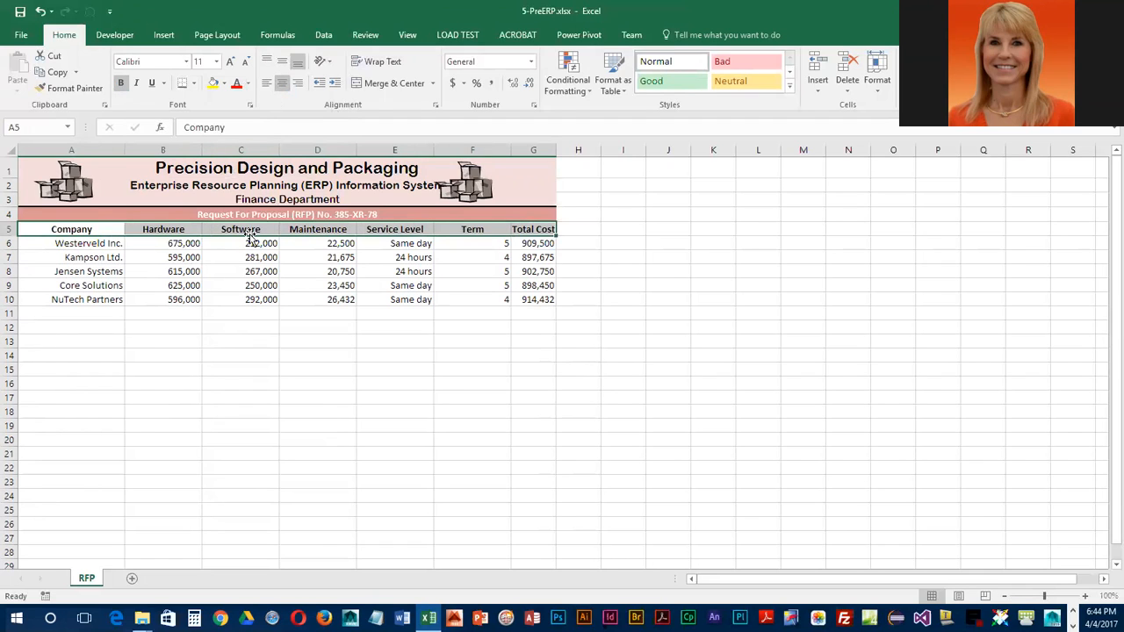
- Turn on filtering for the transposed vendor table A5:G10
drag(63, 230, 519, 299)
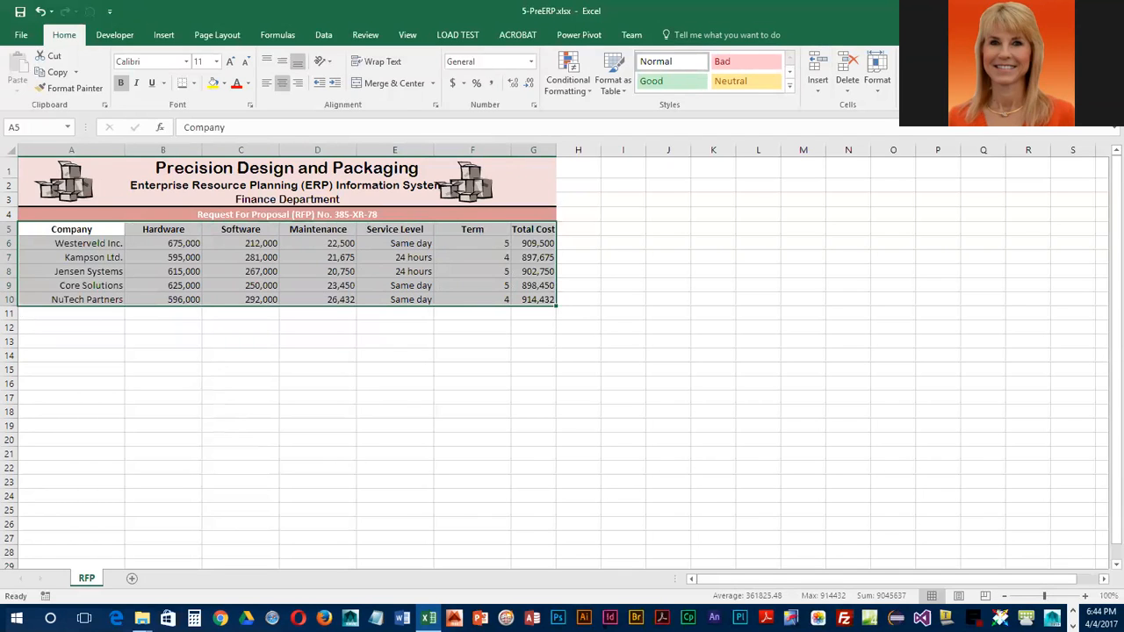
click(982, 75)
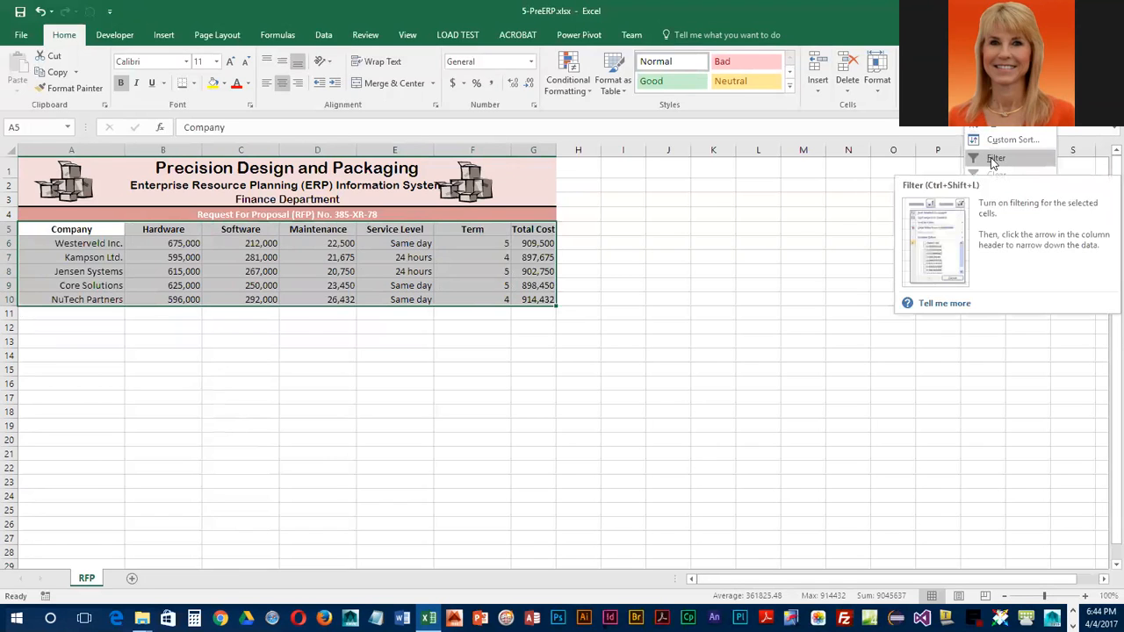
click(992, 158)
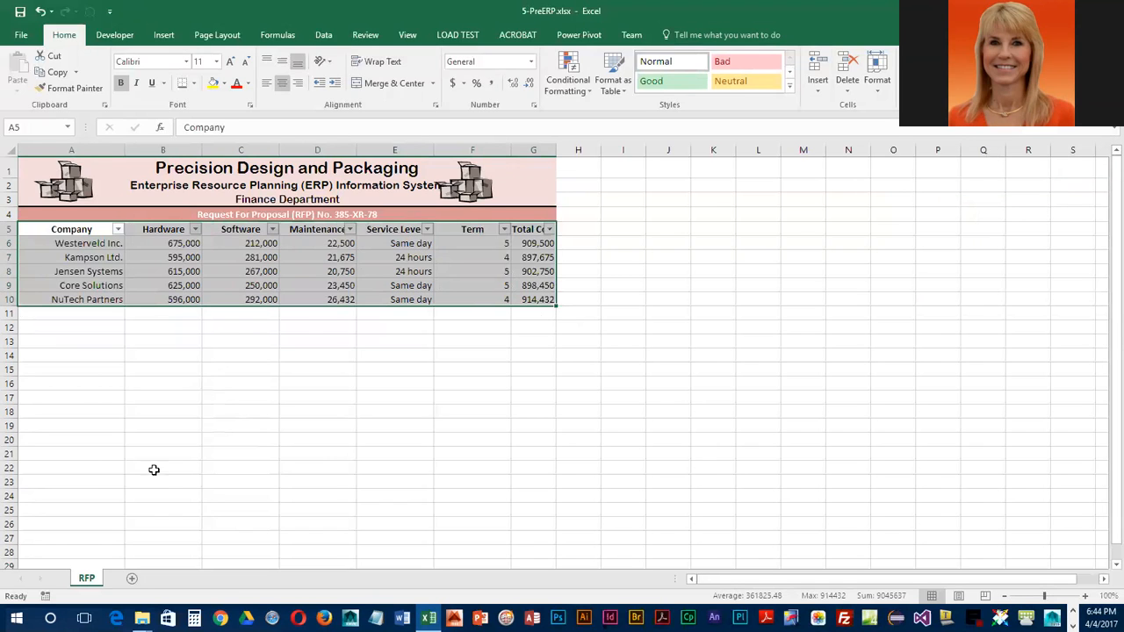
click(174, 275)
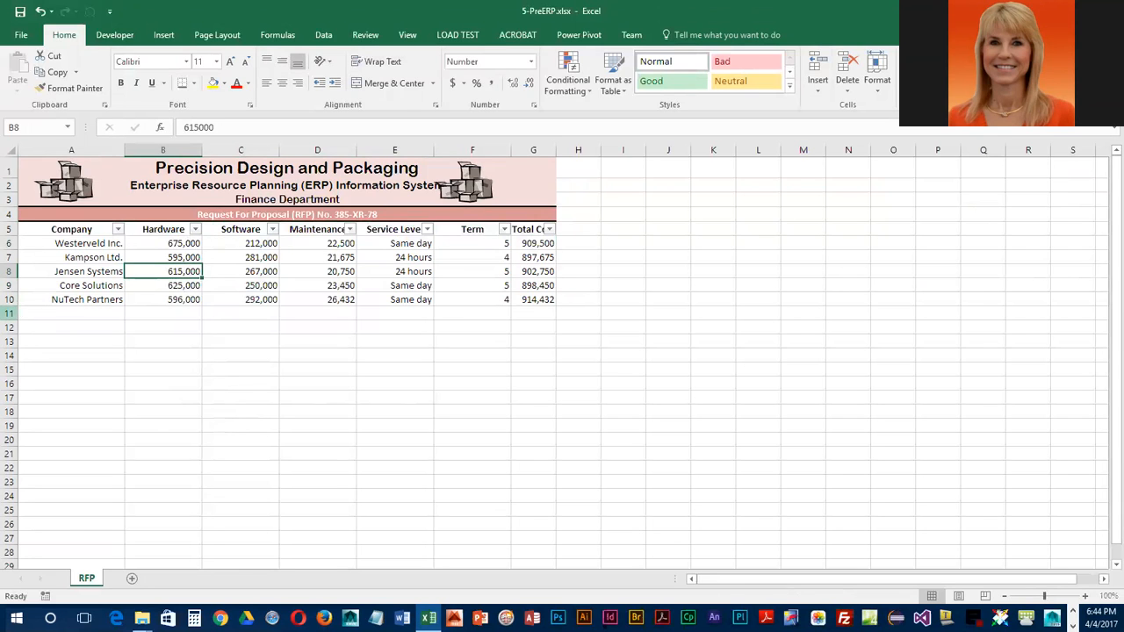
- Filter the Term column to show only vendors with a term of 5
scroll(562, 361, down, 1)
scroll(562, 361, up, 1)
click(505, 231)
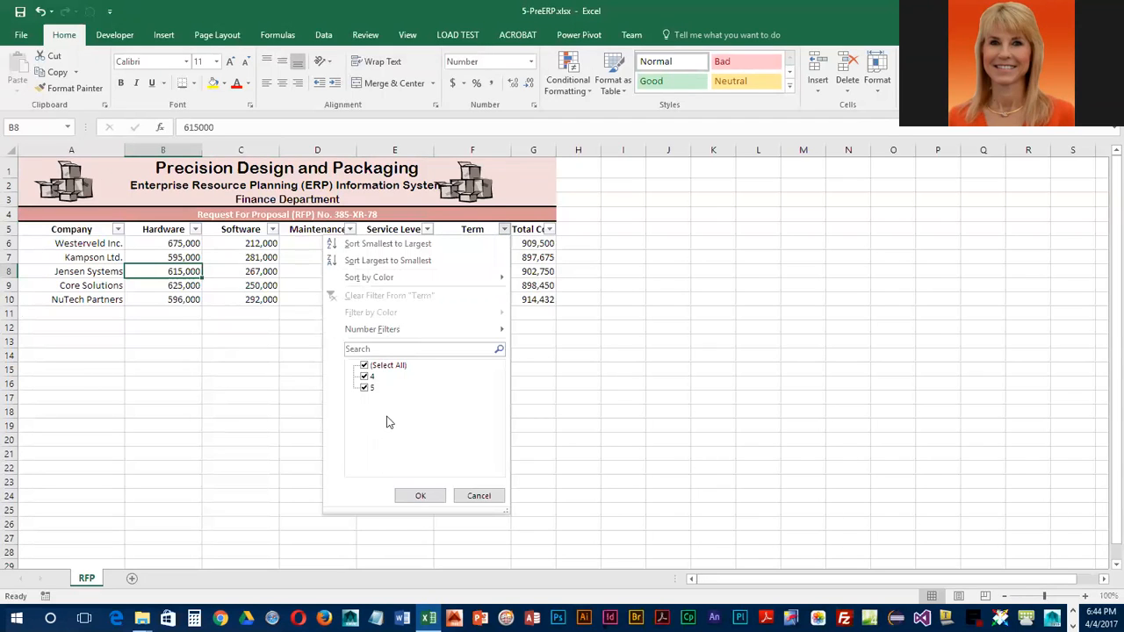
click(364, 367)
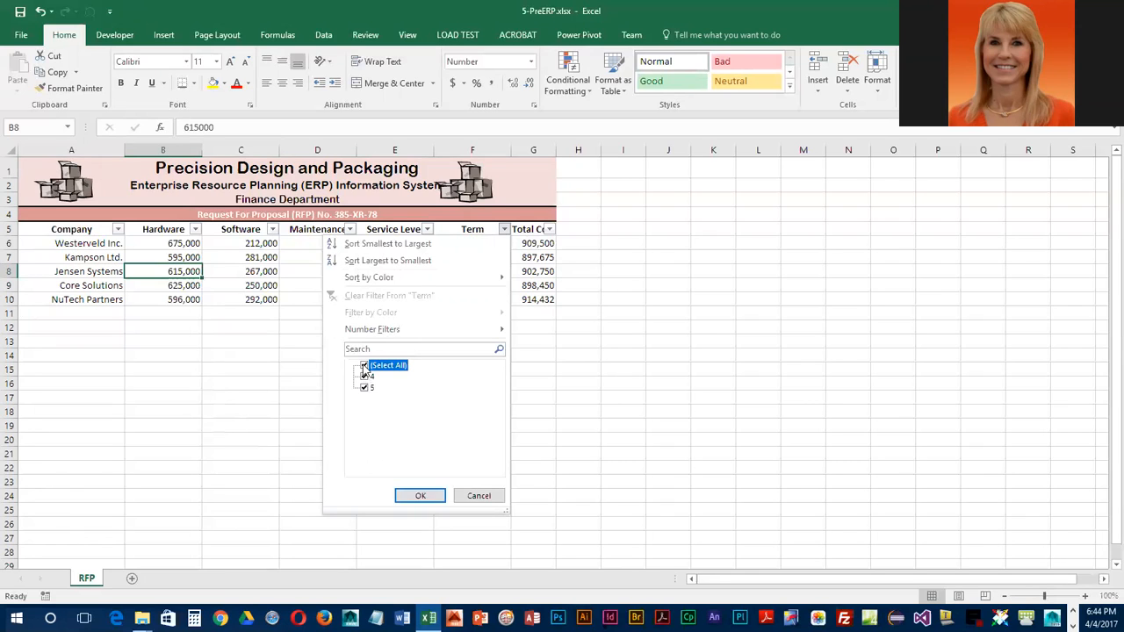
click(366, 388)
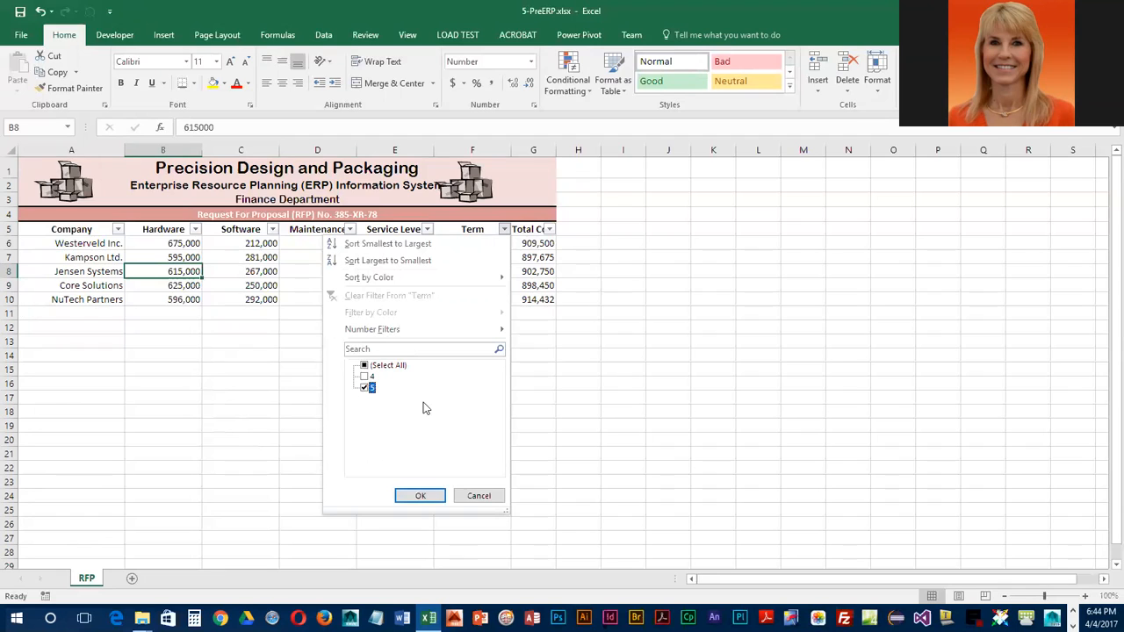
click(427, 497)
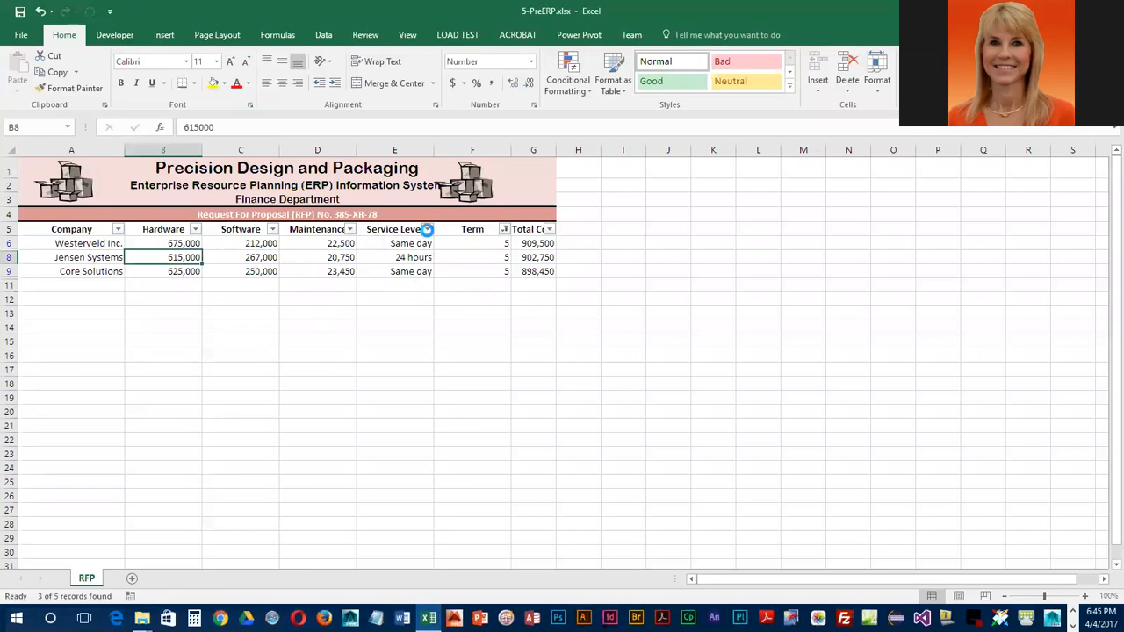
- Filter the Service Level column to show only Same day vendors
click(427, 229)
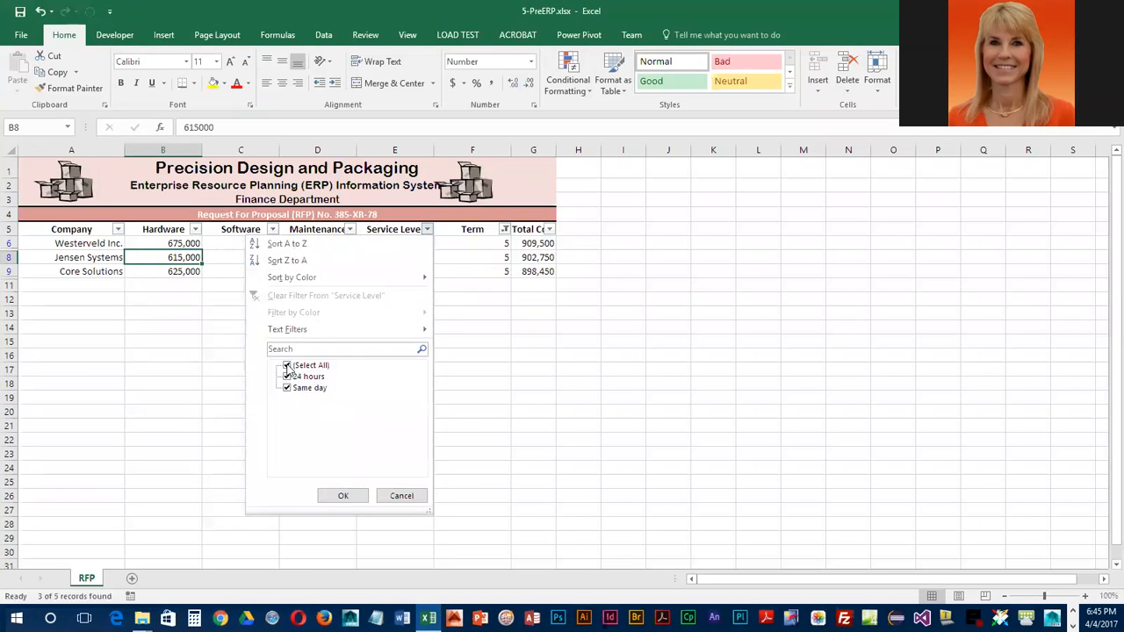
click(288, 377)
click(287, 365)
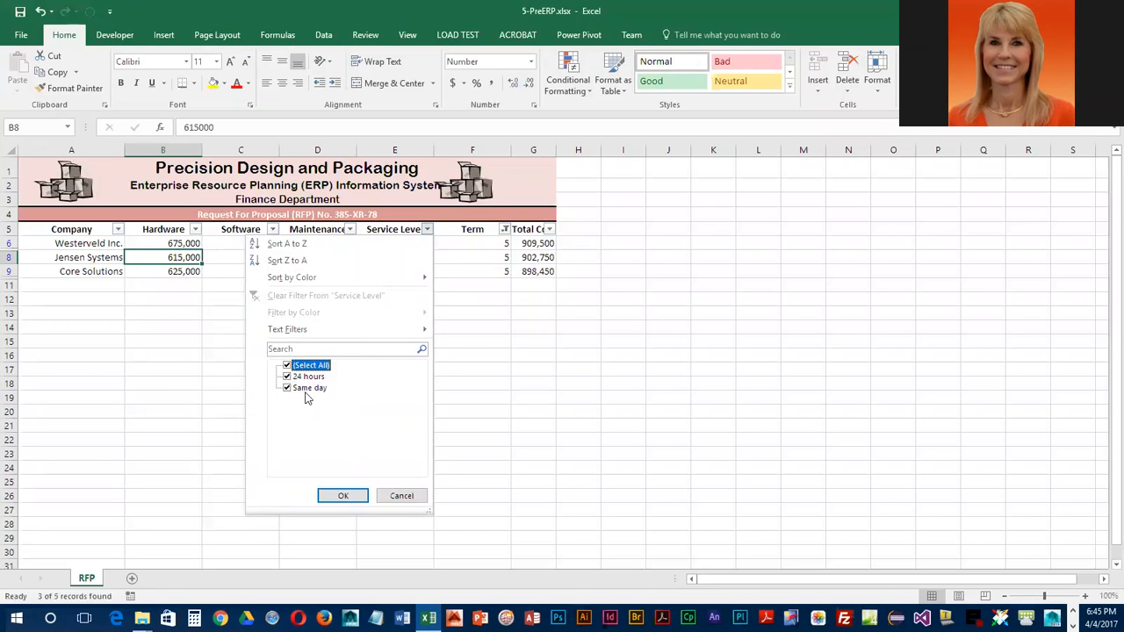
click(287, 365)
click(286, 388)
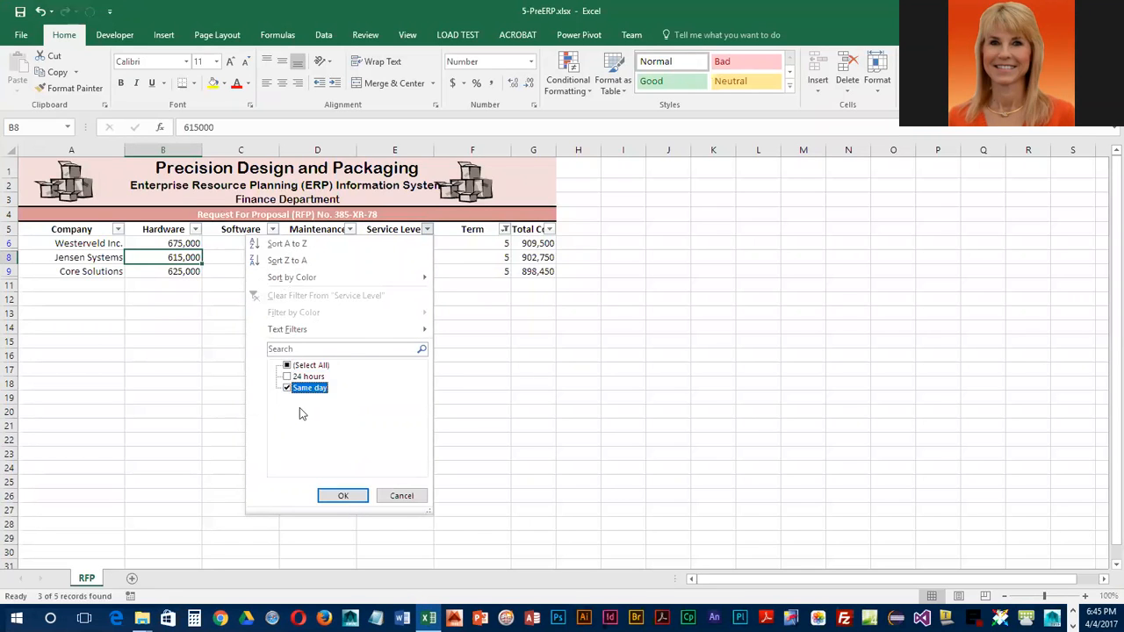
click(344, 495)
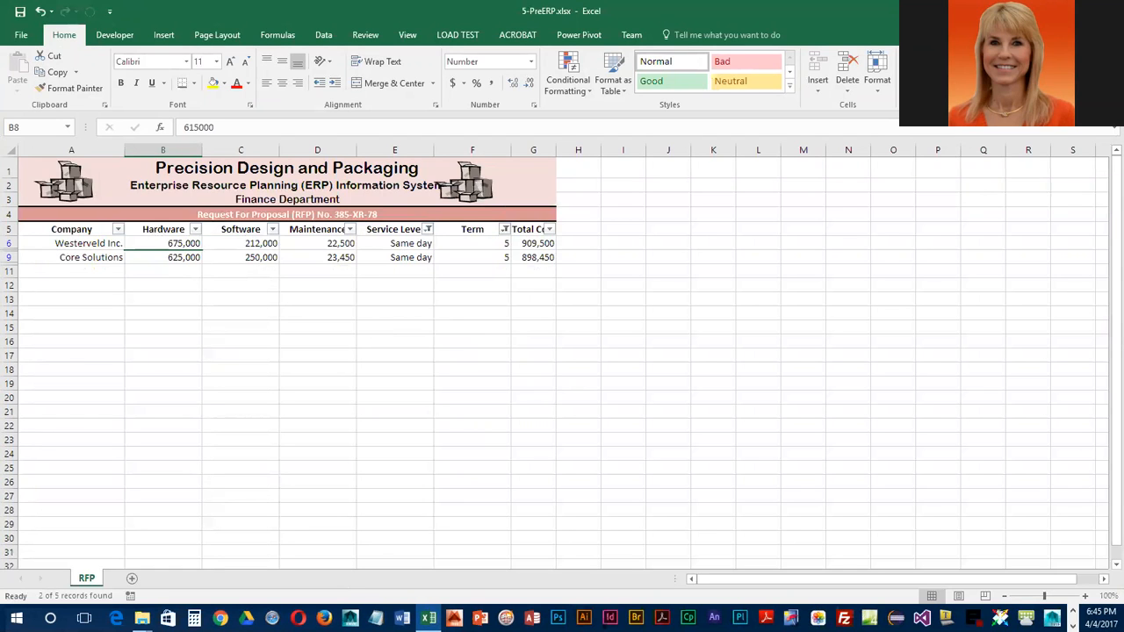
- Turn off filtering so that all vendor rows are shown again
click(981, 77)
click(998, 158)
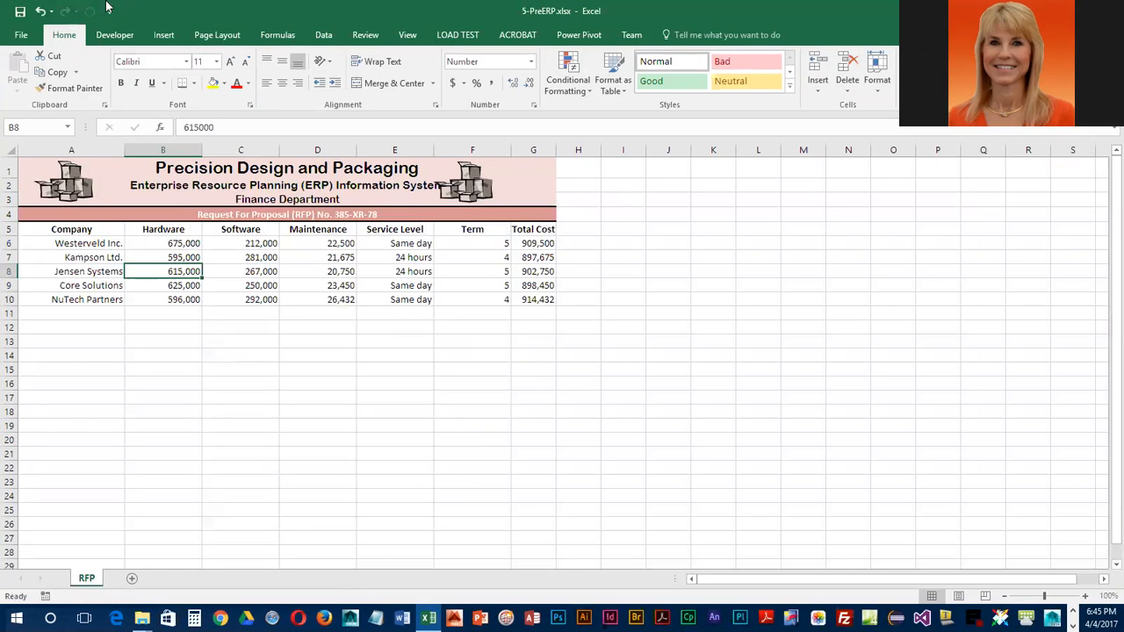